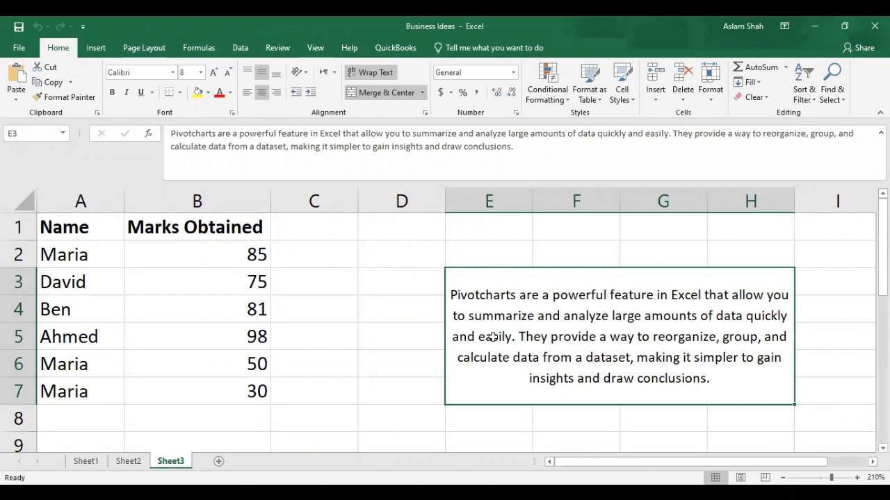
# Select the student data in A2:B7 on Sheet3 and start a PivotChart from it
pyautogui.click(77, 257)
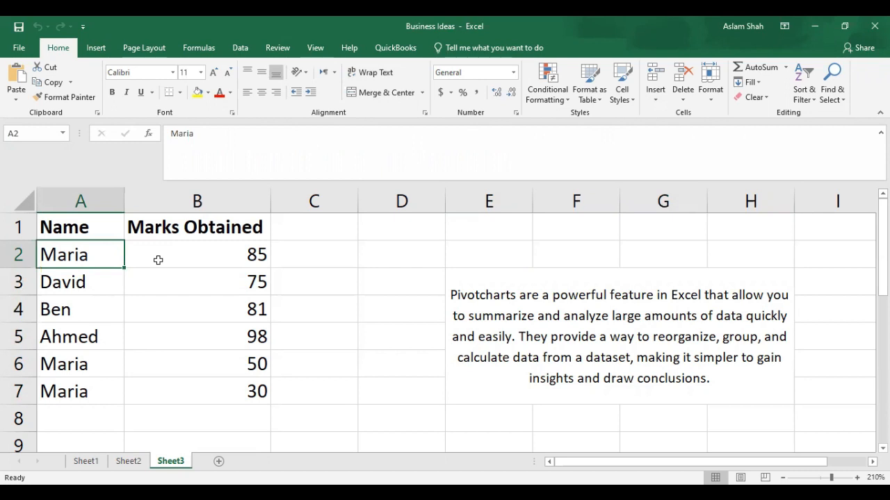
pyautogui.click(196, 263)
pyautogui.click(85, 256)
pyautogui.moveTo(74, 254); pyautogui.dragTo(209, 395)
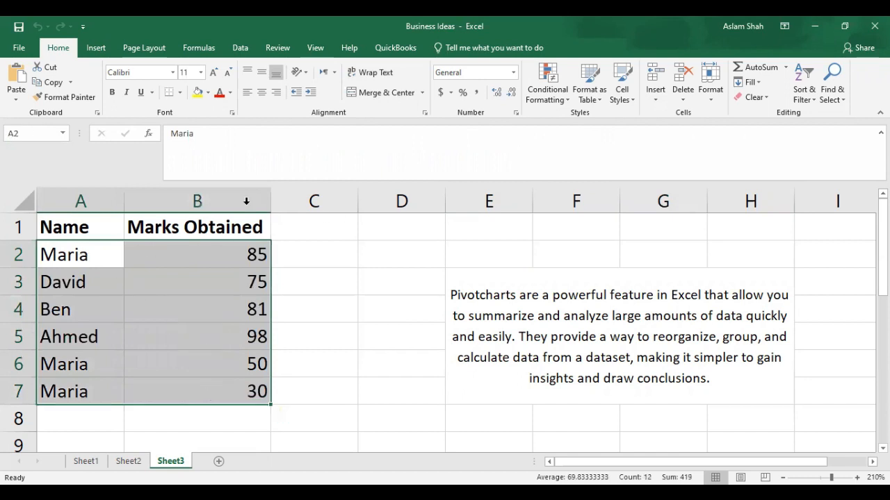
pyautogui.click(97, 49)
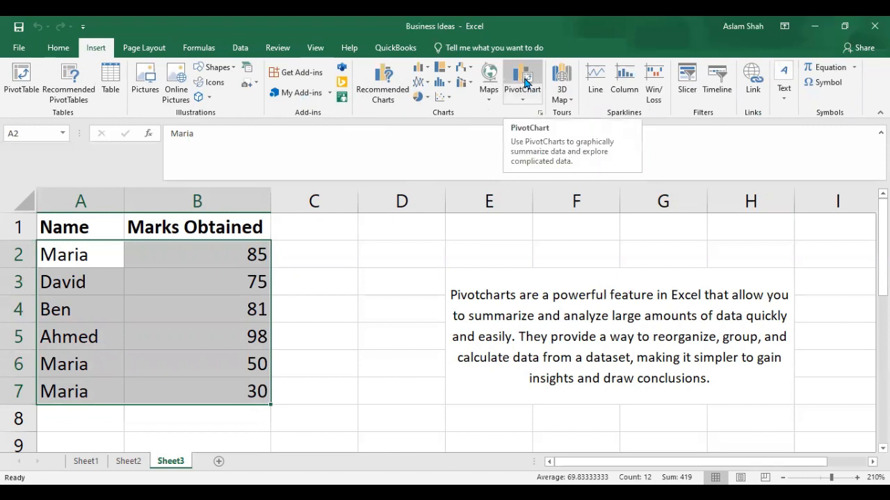
pyautogui.click(524, 82)
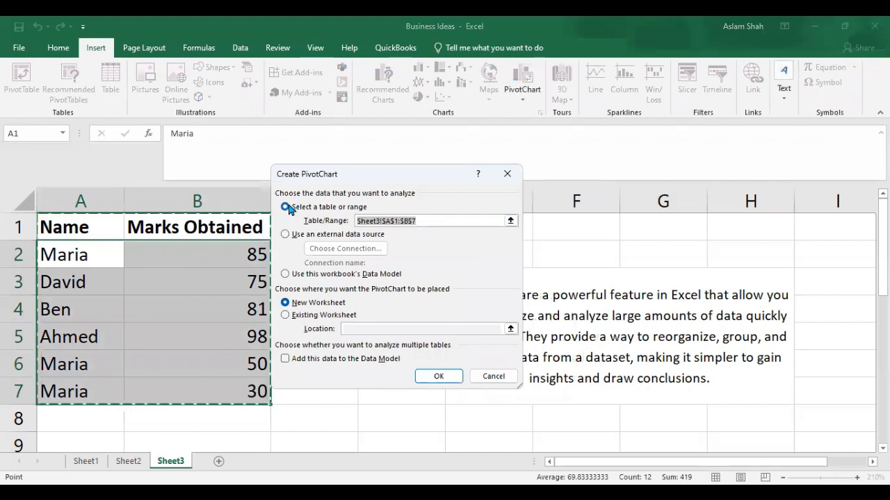
pyautogui.click(287, 236)
pyautogui.click(286, 275)
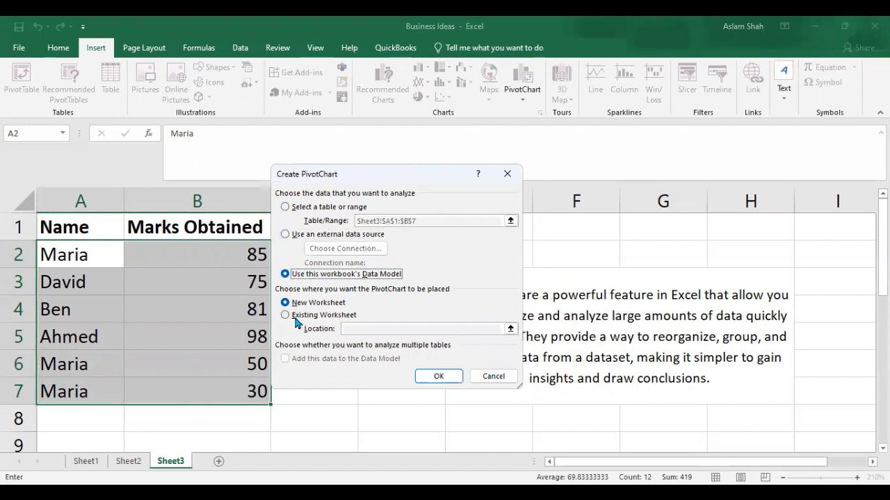
pyautogui.click(285, 206)
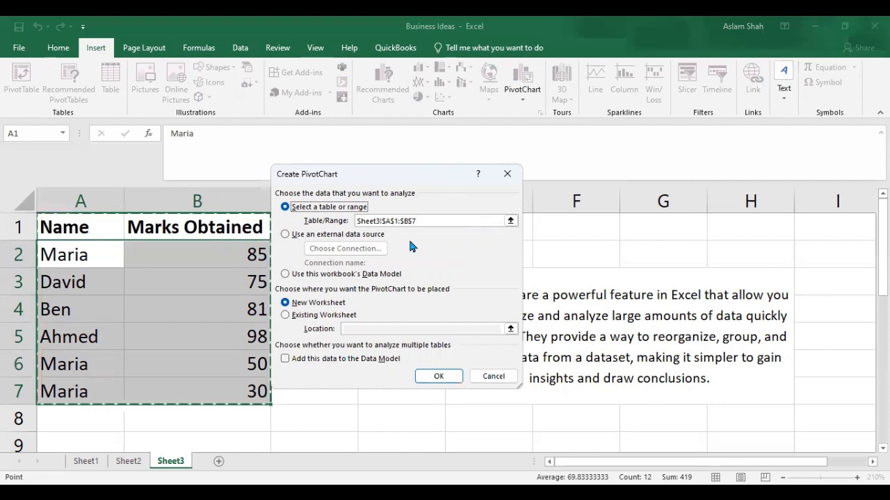
# Set the PivotChart's source range to Sheet3!$A$2:$B$7 by reselecting the data cells
pyautogui.moveTo(421, 221); pyautogui.dragTo(354, 223)
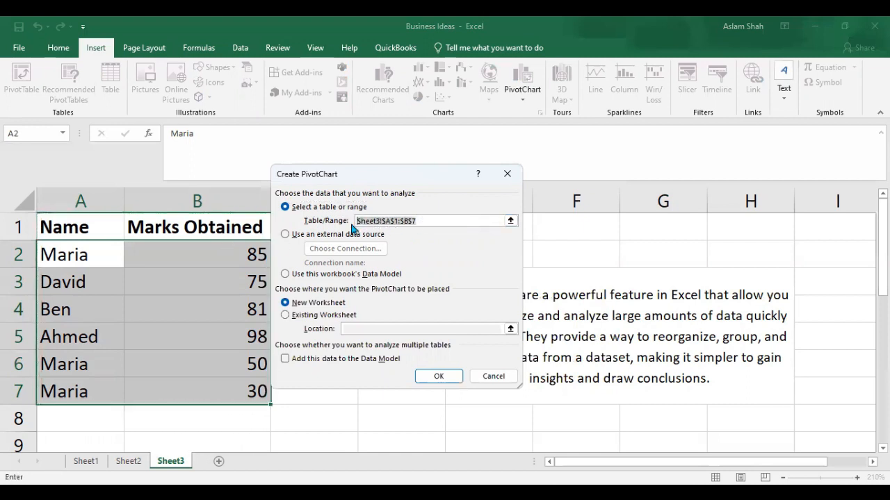
pyautogui.click(509, 221)
pyautogui.moveTo(69, 256); pyautogui.dragTo(169, 266)
pyautogui.moveTo(219, 374); pyautogui.dragTo(229, 389)
pyautogui.click(510, 196)
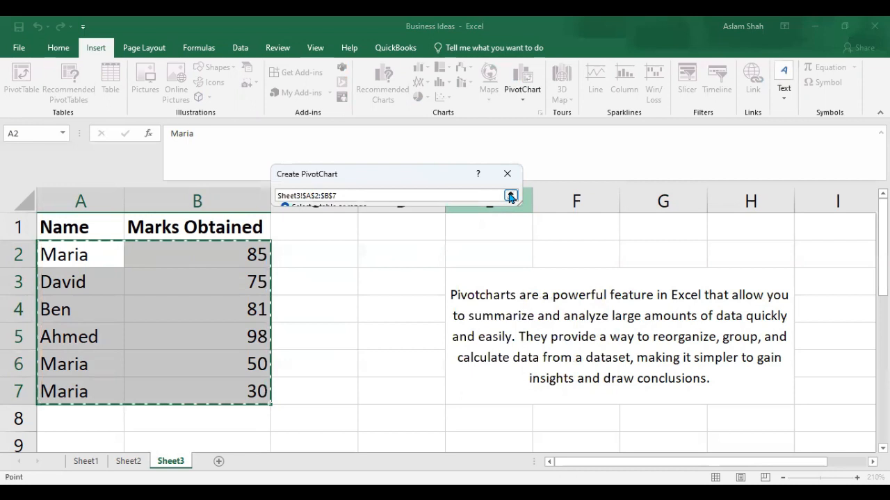
pyautogui.click(284, 235)
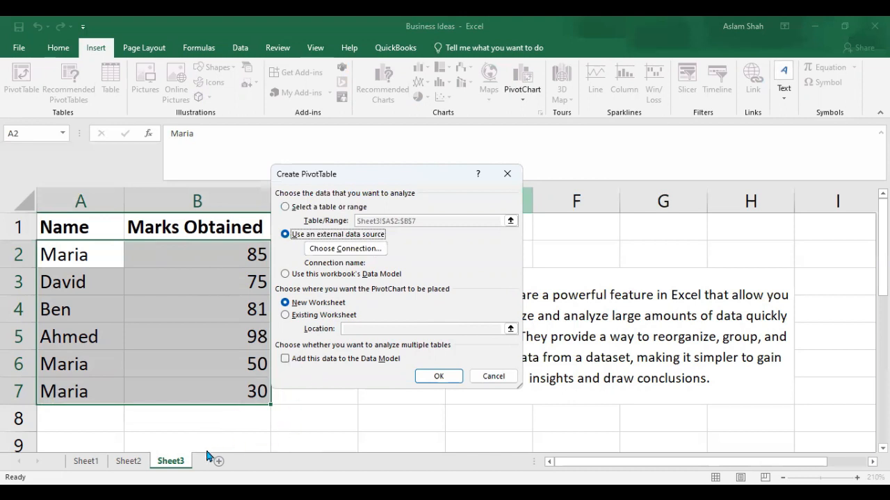
pyautogui.click(285, 315)
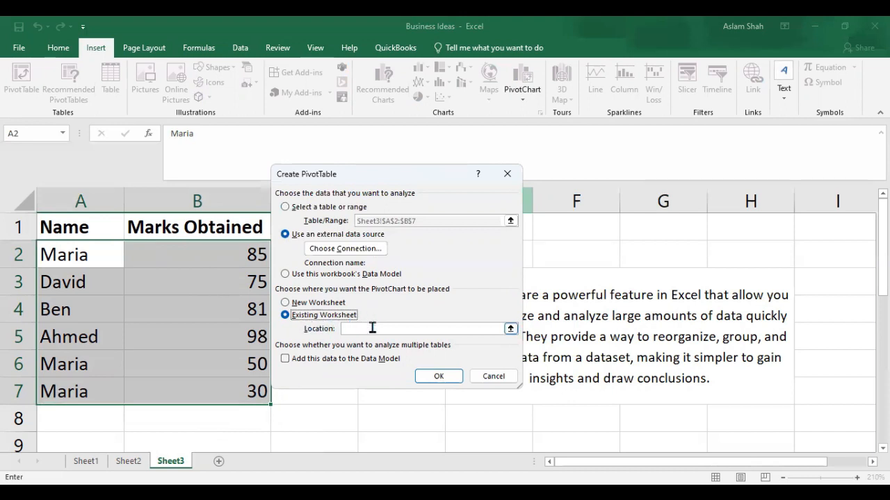
pyautogui.click(372, 328)
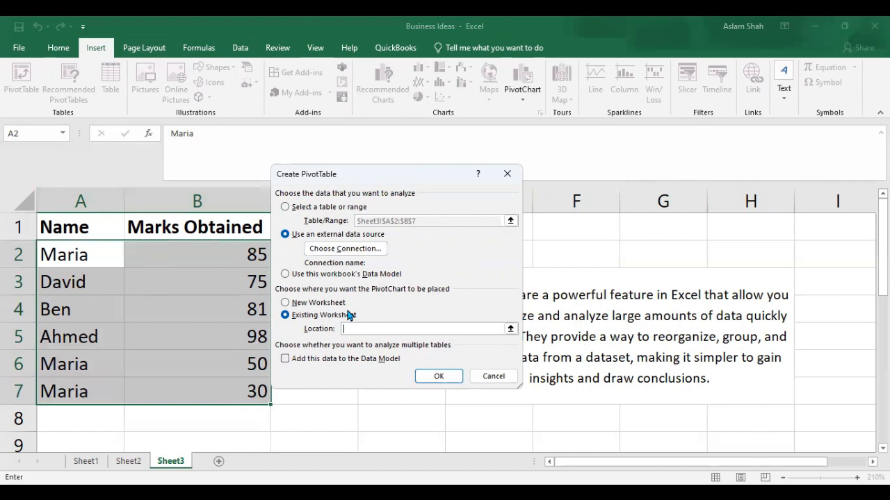
pyautogui.click(285, 207)
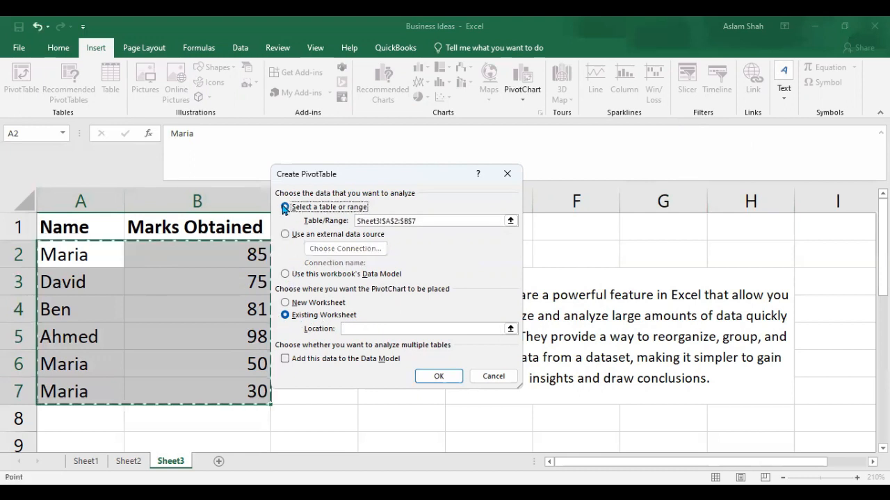
# Create the PivotChart on a new worksheet and move the empty chart slightly to the right, away from the PivotTable area
pyautogui.click(290, 303)
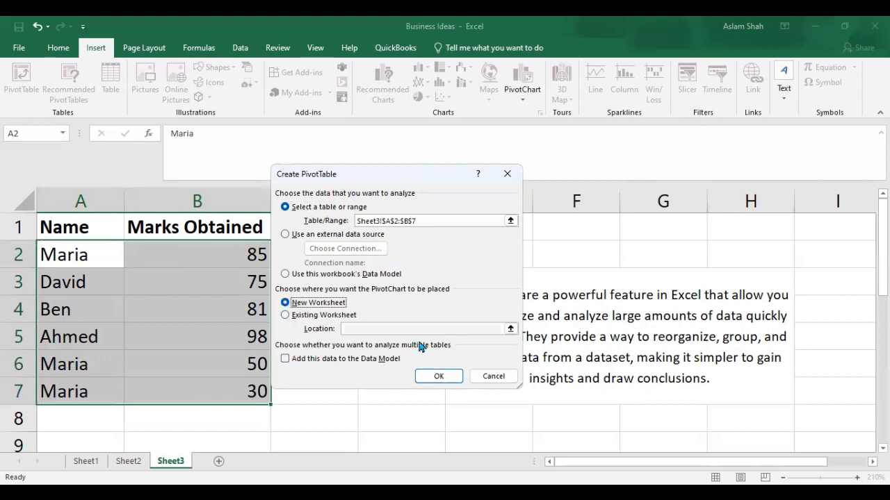
pyautogui.click(440, 376)
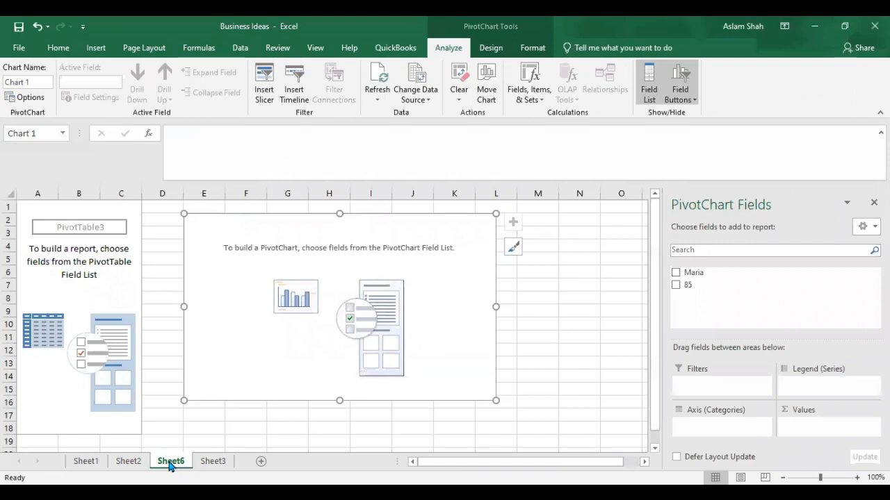
pyautogui.click(206, 463)
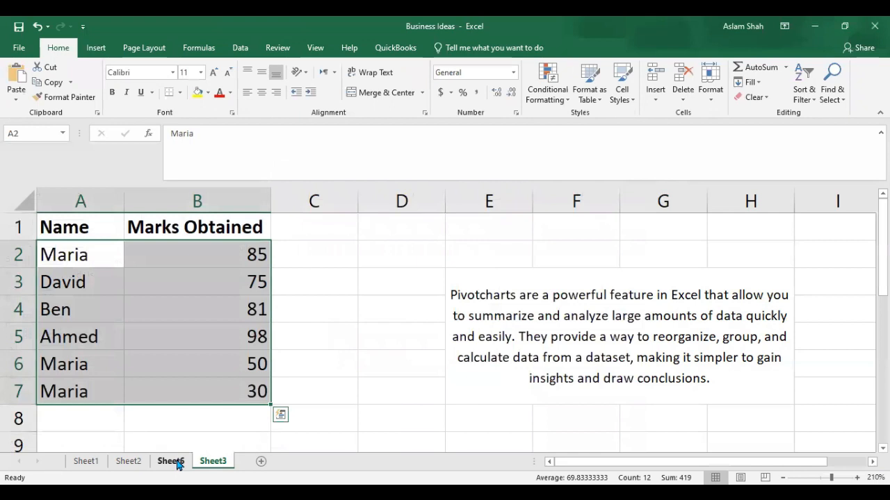
pyautogui.click(177, 463)
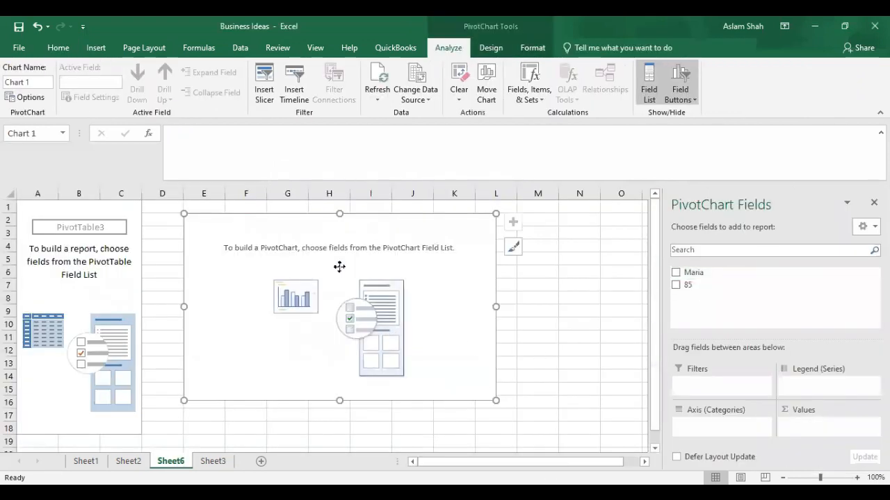
pyautogui.moveTo(340, 264); pyautogui.dragTo(393, 273)
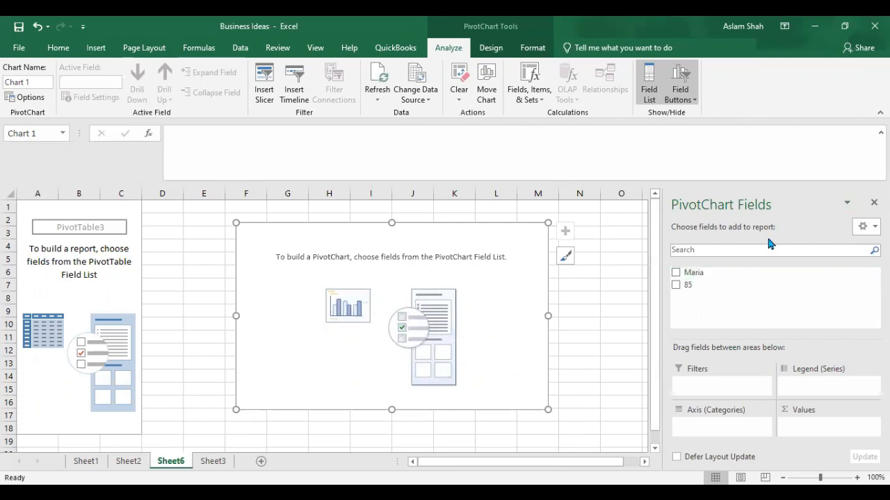
# Add both the name field and the 85 field to the PivotChart and shift the chart slightly left
pyautogui.click(676, 273)
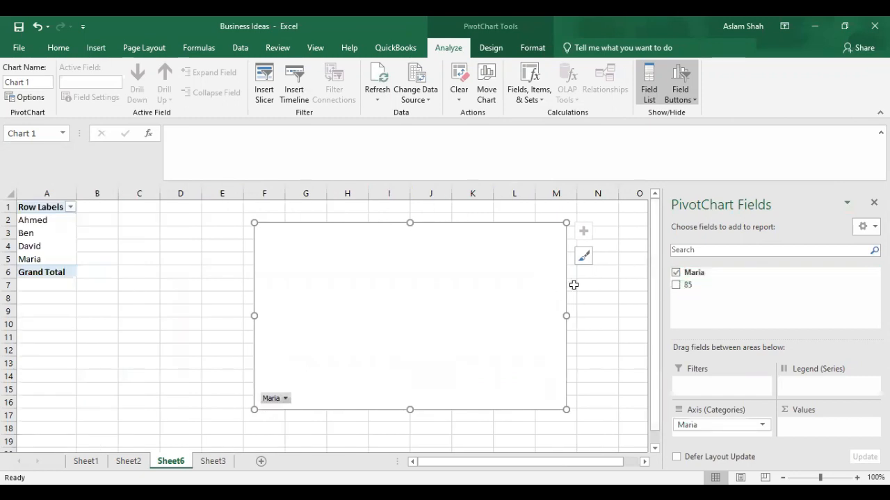
pyautogui.click(676, 286)
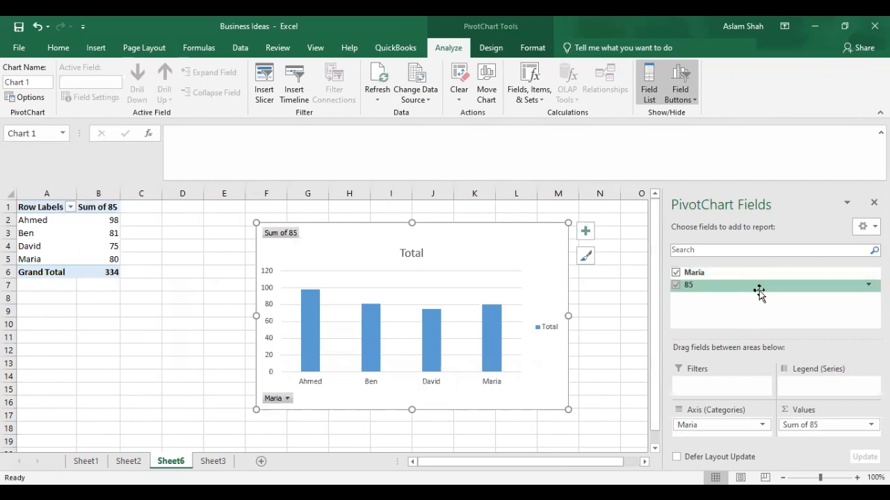
pyautogui.moveTo(495, 251); pyautogui.dragTo(456, 251)
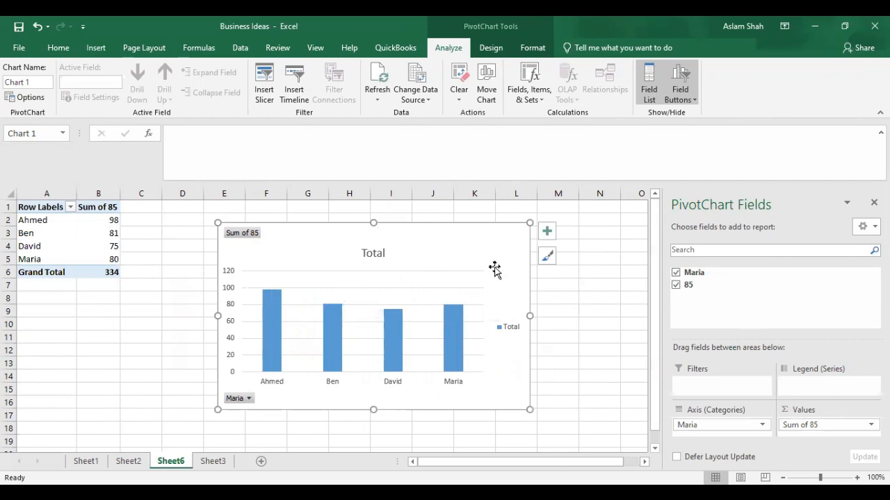
# Change the chart's colors to the third Colorful palette, which starts with orange
pyautogui.click(546, 259)
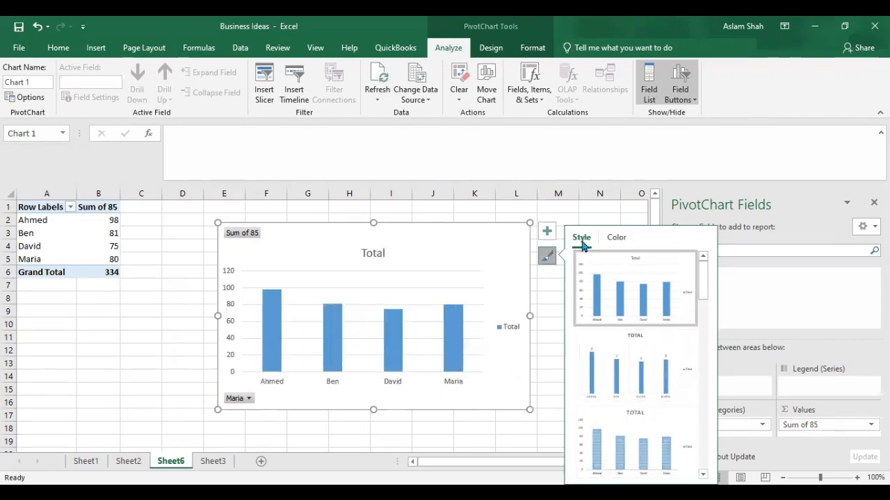
pyautogui.click(616, 239)
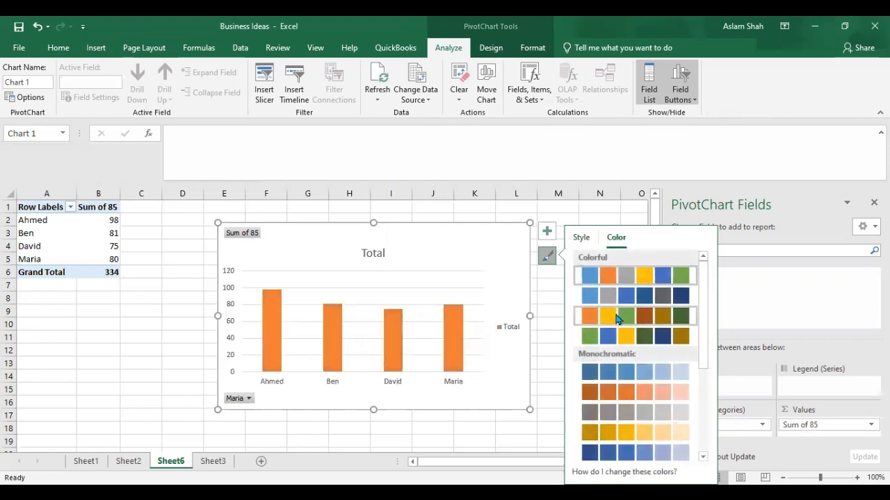
pyautogui.click(581, 239)
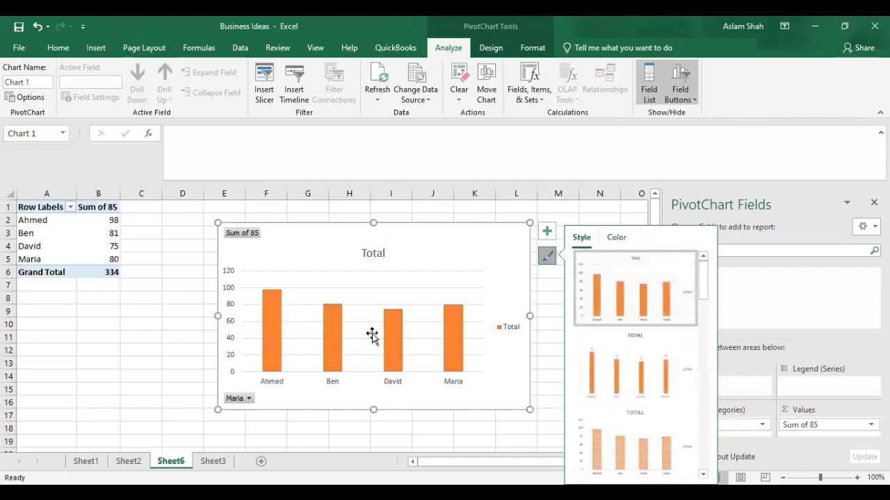
# Format only the chart's first bar with a solid dark blue theme-color fill
pyautogui.click(388, 320)
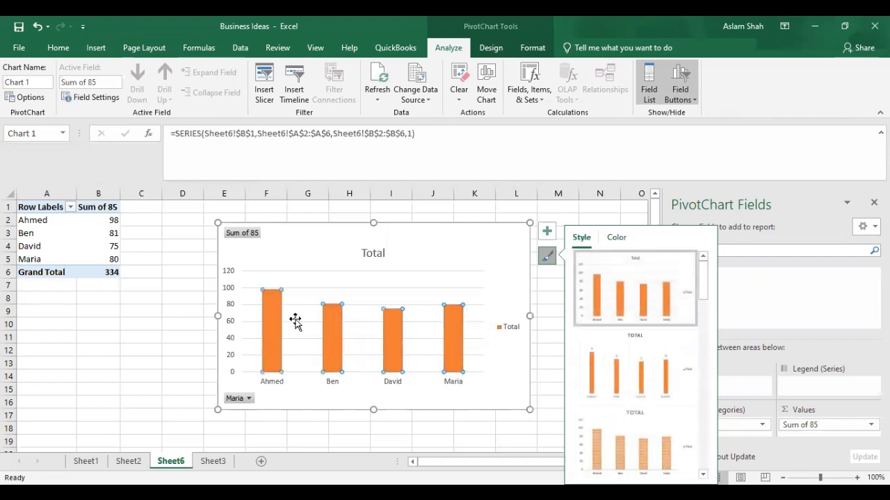
pyautogui.click(270, 324)
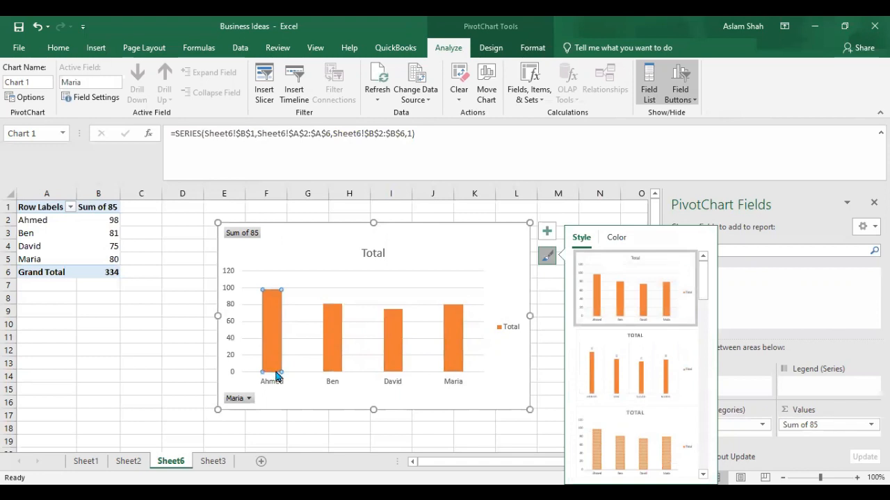
pyautogui.moveTo(269, 297)
pyautogui.moveTo(275, 331)
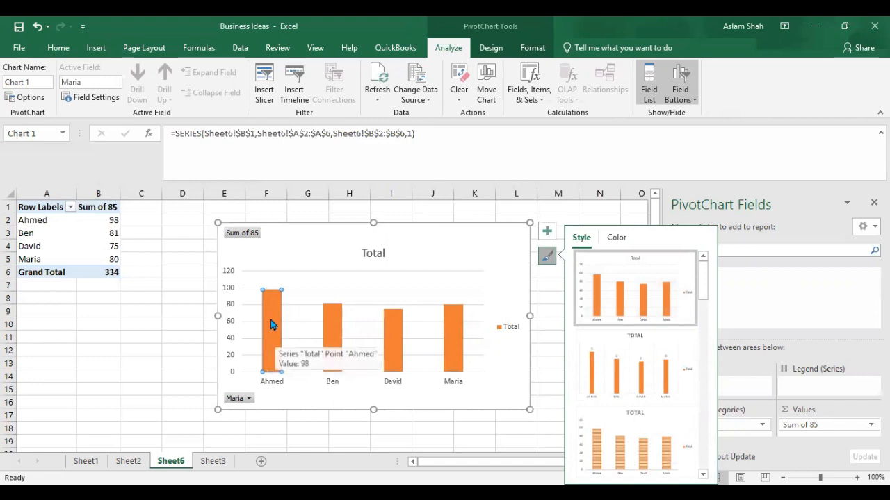
pyautogui.rightClick(271, 325)
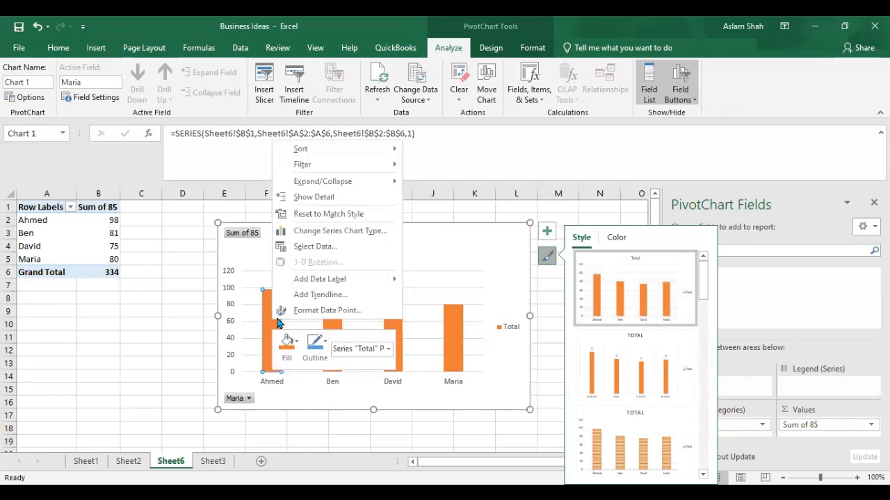
pyautogui.click(312, 310)
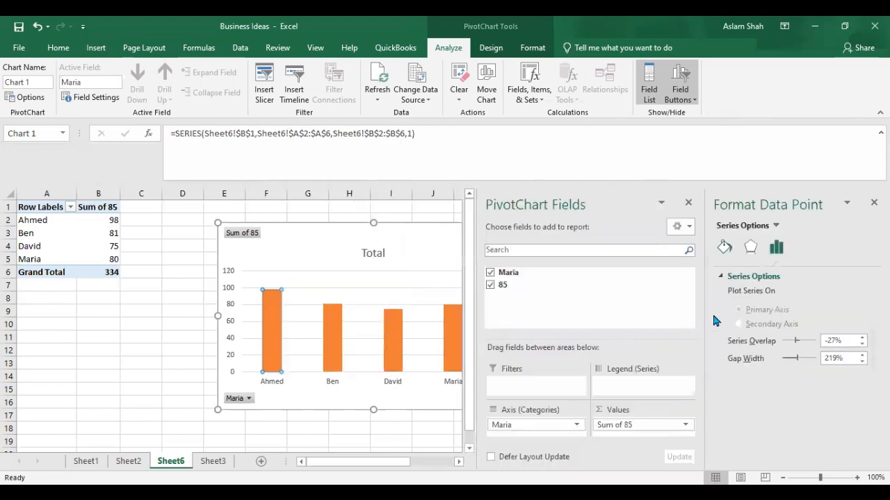
pyautogui.click(724, 248)
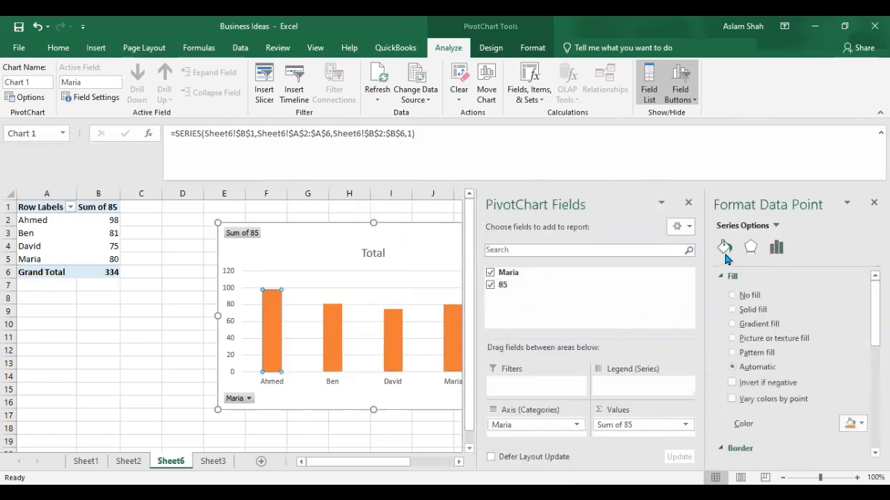
pyautogui.click(852, 423)
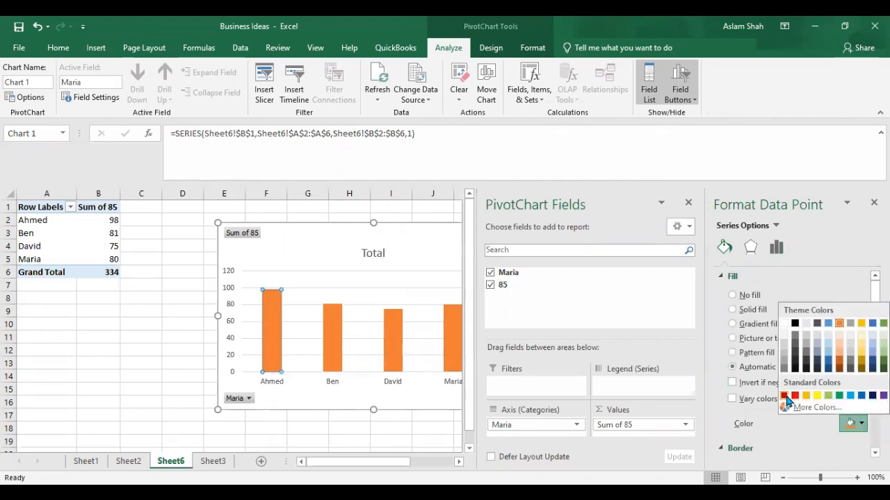
pyautogui.click(826, 363)
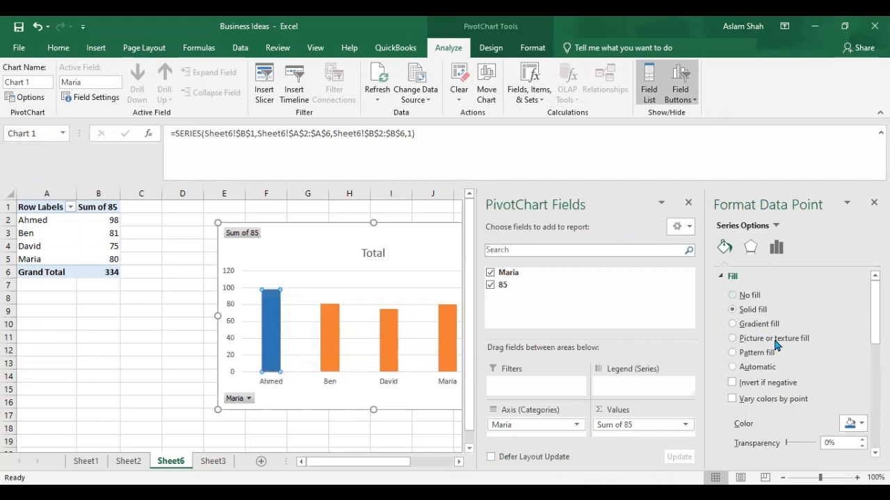
# Give the first bar a solid red border with 5% transparency
pyautogui.scroll(-3, 765, 350)
pyautogui.scroll(-1, 765, 383)
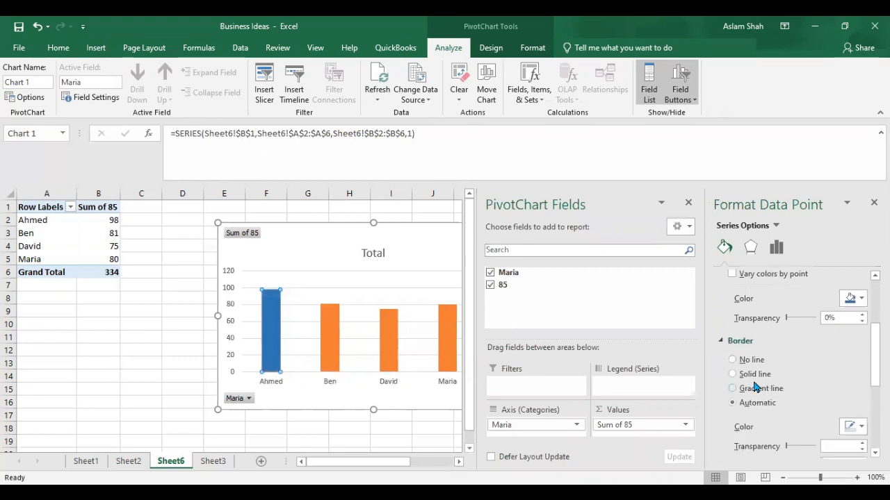
pyautogui.click(734, 374)
pyautogui.click(862, 427)
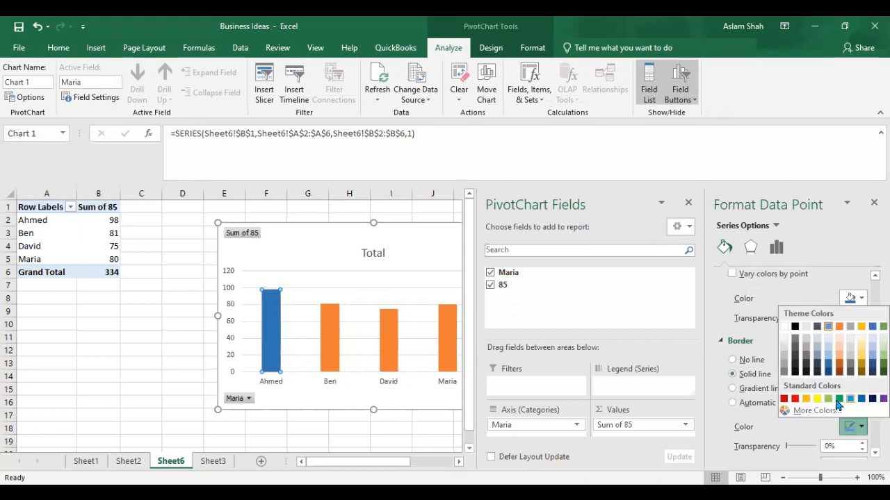
pyautogui.click(794, 399)
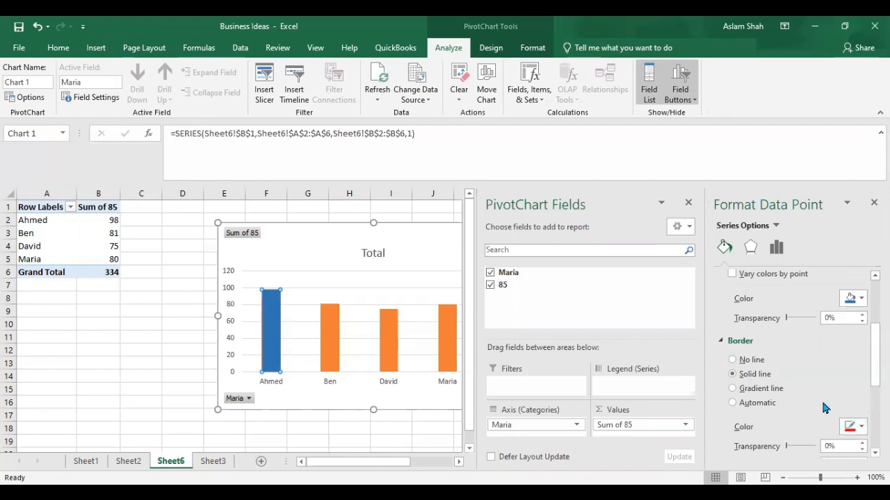
pyautogui.scroll(-1, 823, 404)
pyautogui.scroll(-3, 782, 388)
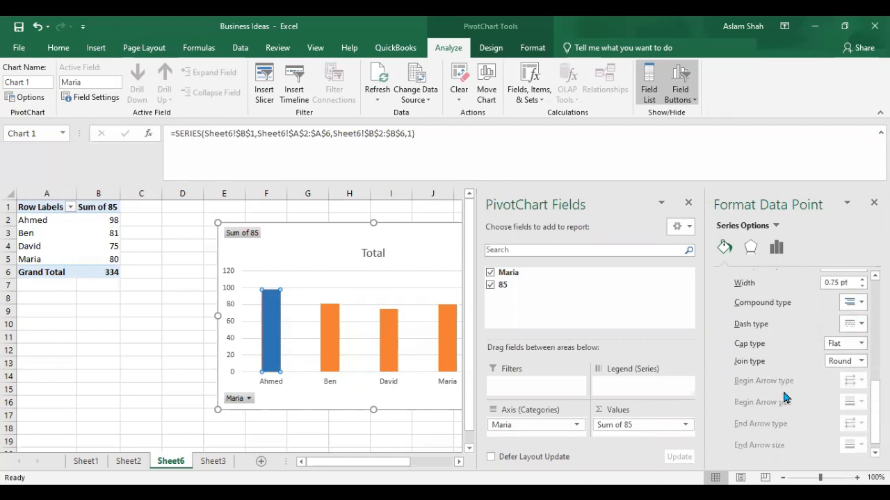
pyautogui.scroll(2, 782, 388)
pyautogui.scroll(2, 784, 392)
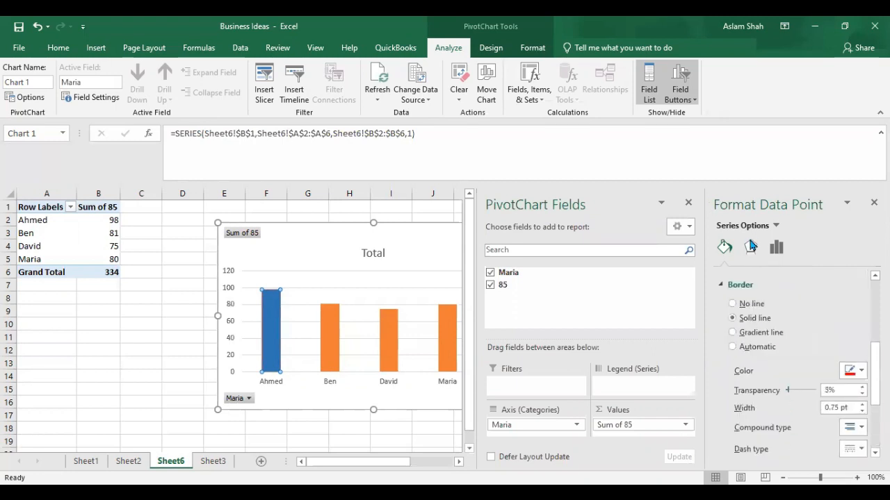
# Review the first bar's effects and series options, and close the data point formatting and PivotChart field panes
pyautogui.click(750, 246)
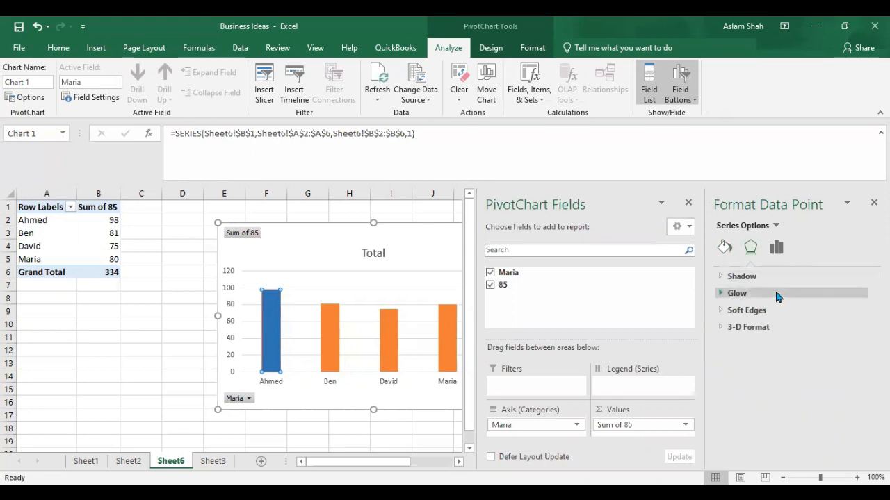
pyautogui.click(776, 249)
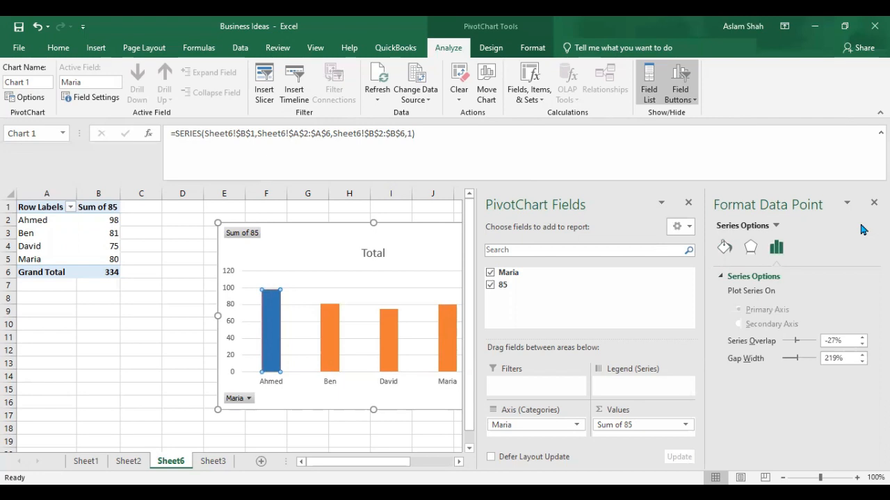
pyautogui.click(874, 202)
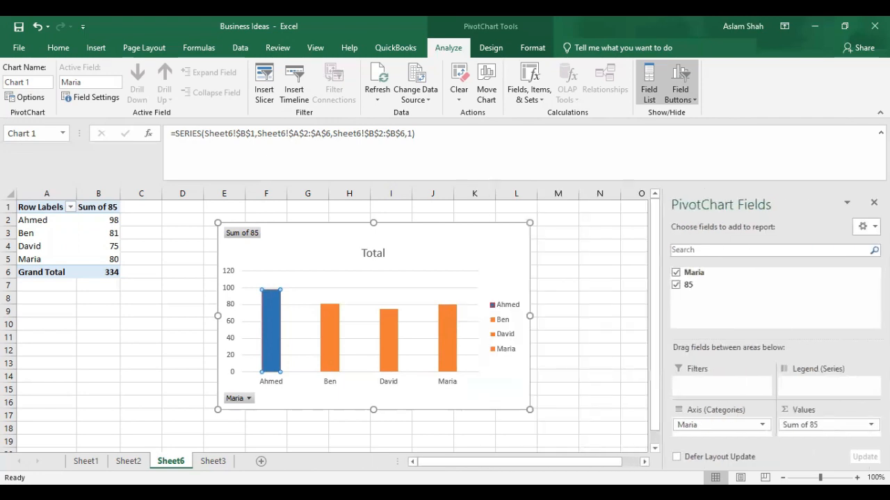
pyautogui.click(547, 257)
pyautogui.click(874, 203)
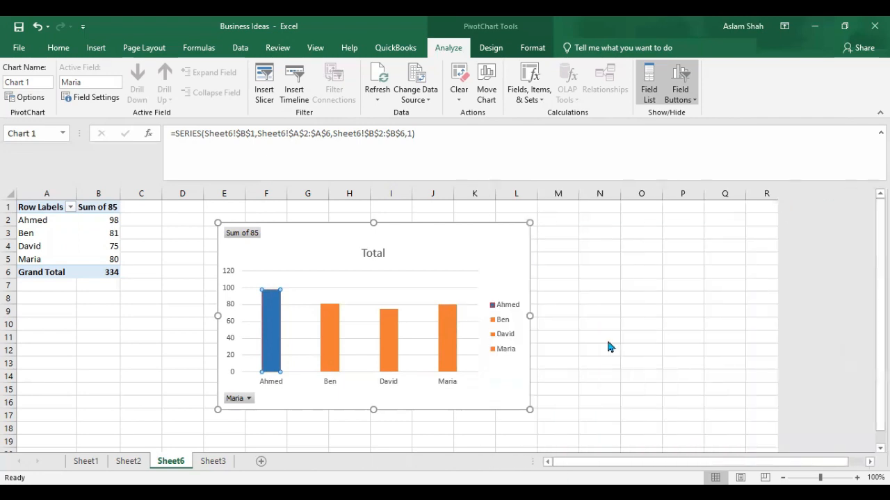